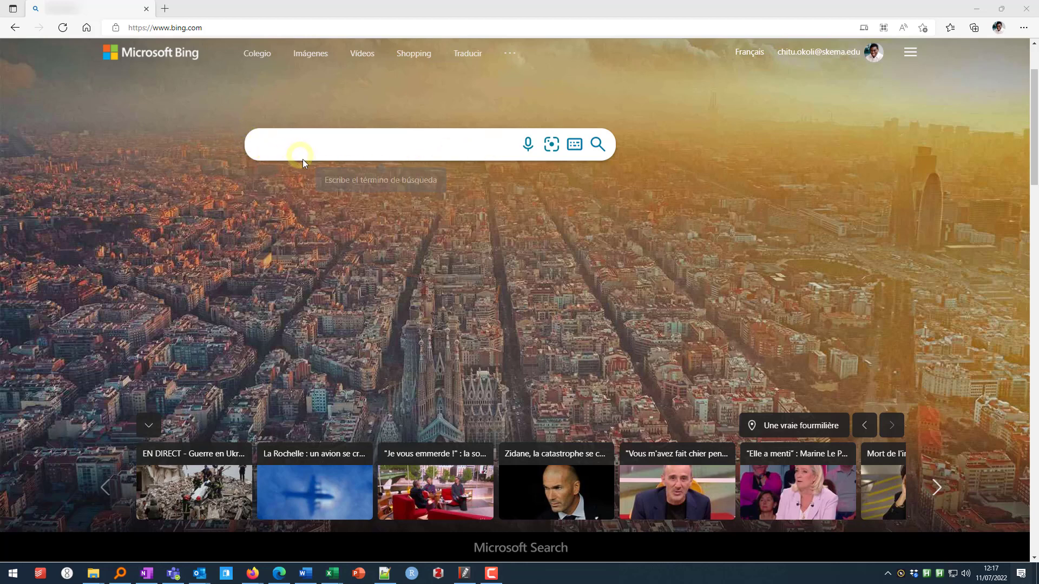
- Paste the LettuceMeet poll link into Edge's address bar with 'Coller et accéder' to open it
{"action": "left_click", "coordinate": [220, 27]}
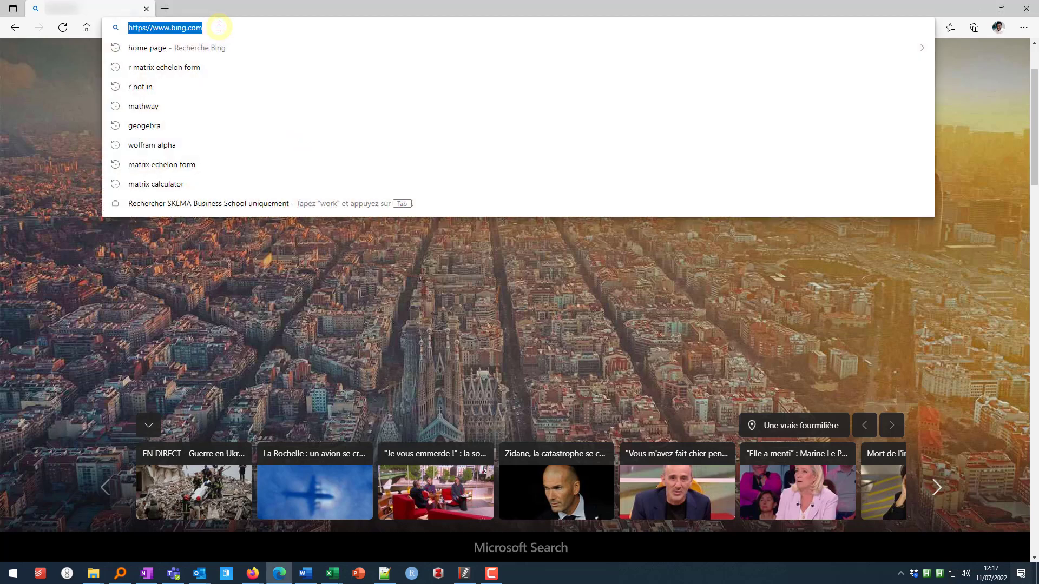
{"action": "right_click", "coordinate": [220, 27]}
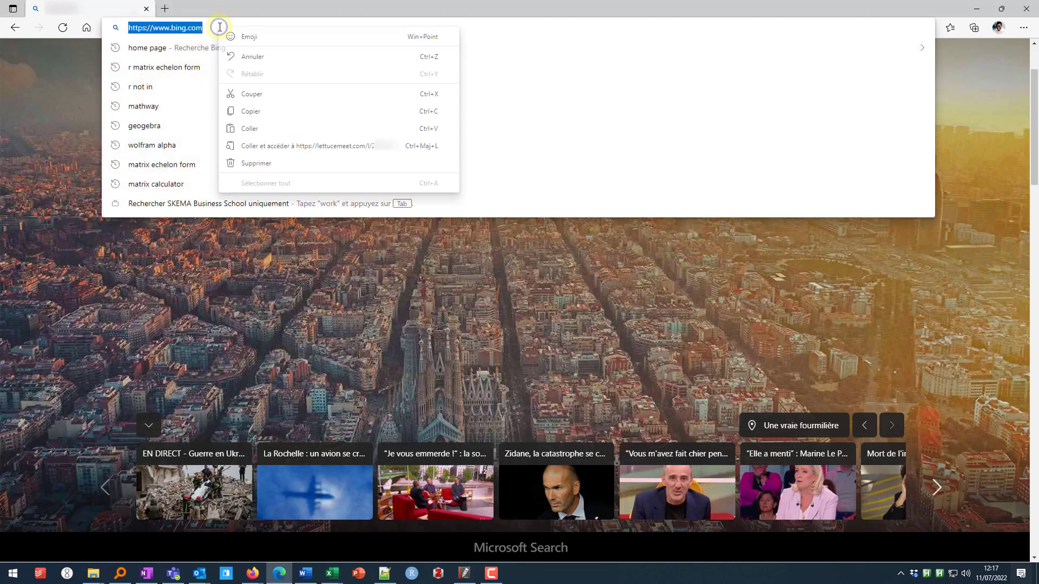
{"action": "left_click", "coordinate": [292, 146]}
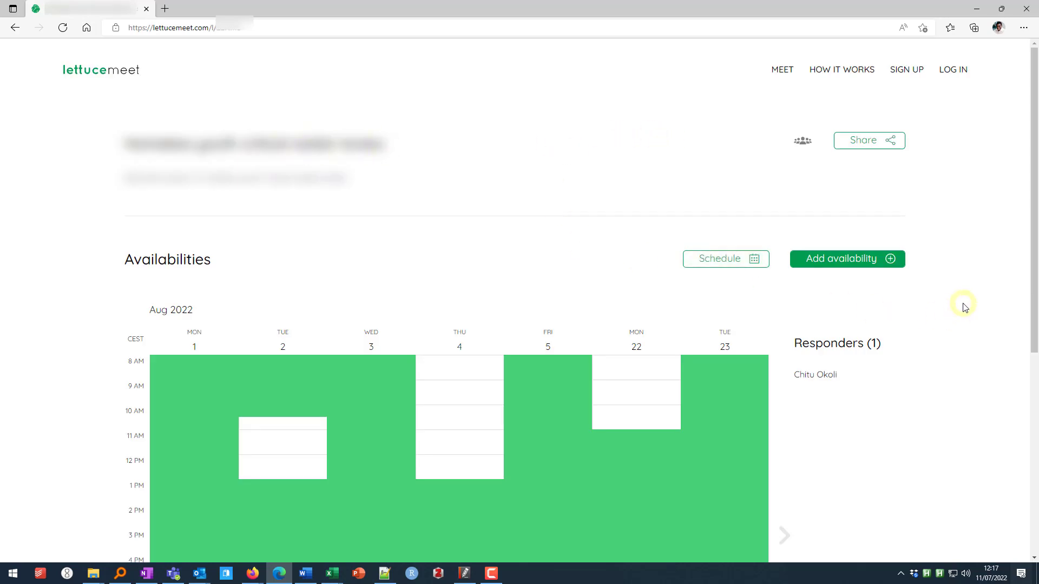
{"action": "scroll", "coordinate": [965, 307], "scroll_direction": "down", "scroll_amount": 3}
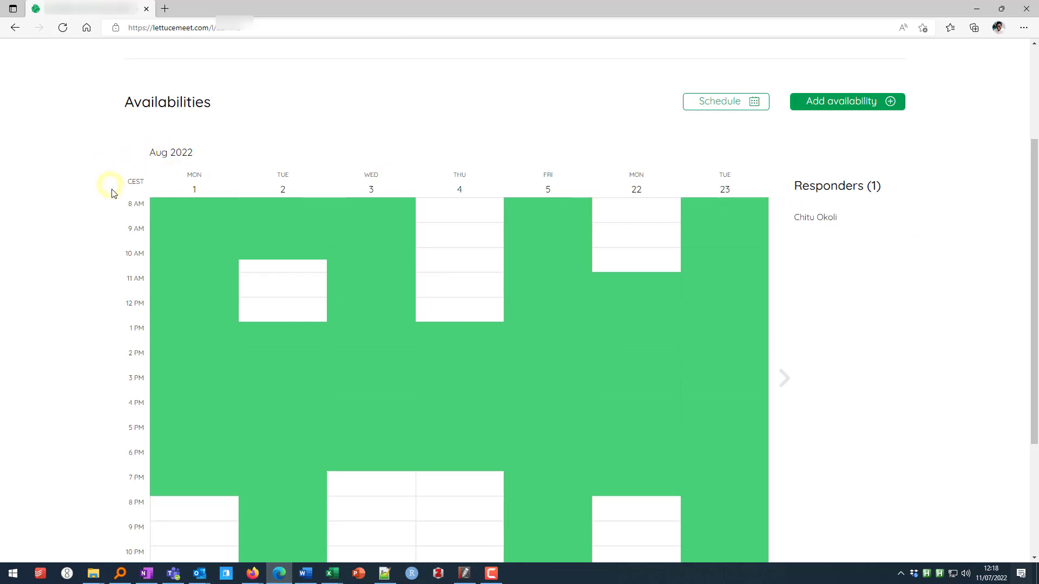
{"action": "scroll", "coordinate": [82, 316], "scroll_direction": "down", "scroll_amount": 2}
{"action": "scroll", "coordinate": [83, 316], "scroll_direction": "up", "scroll_amount": 1}
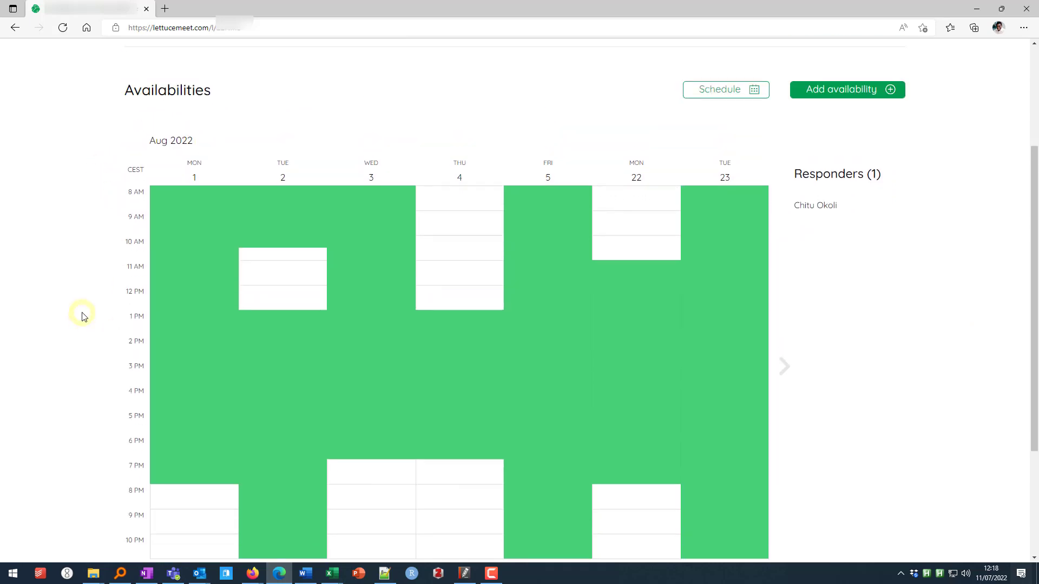
{"action": "scroll", "coordinate": [83, 316], "scroll_direction": "up", "scroll_amount": 1}
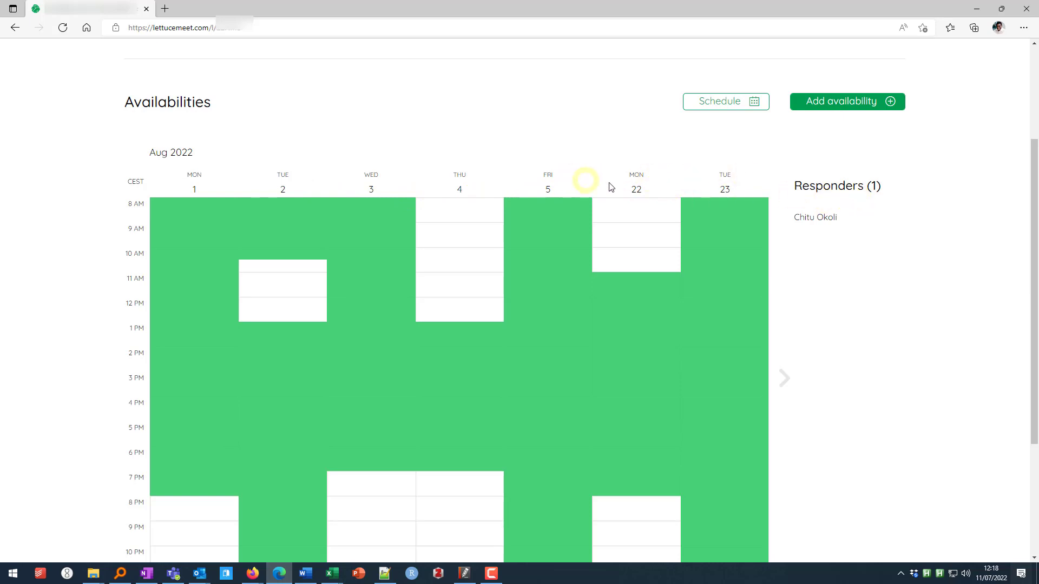
{"action": "scroll", "coordinate": [99, 327], "scroll_direction": "down", "scroll_amount": 3}
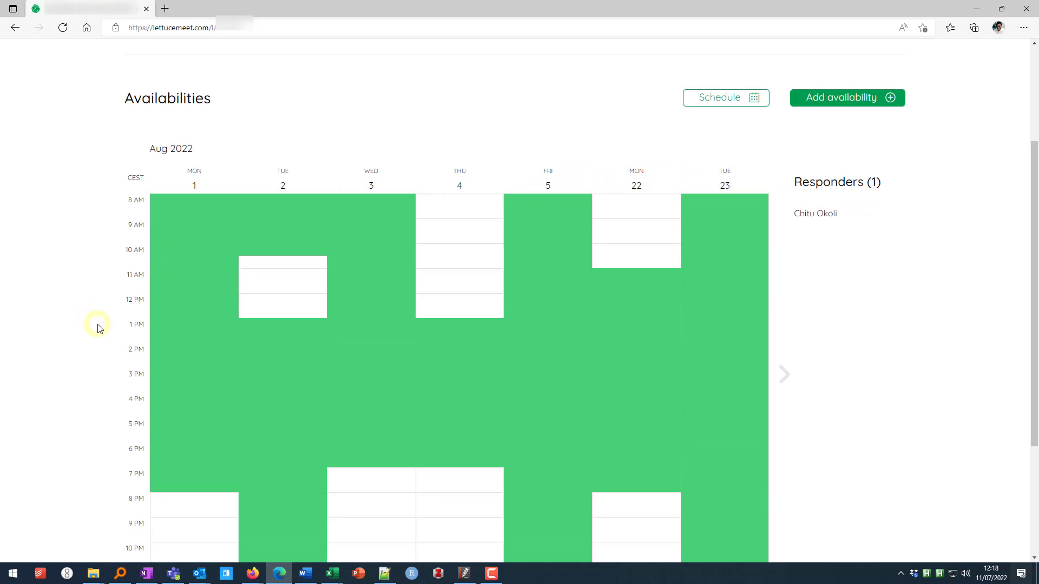
{"action": "scroll", "coordinate": [139, 270], "scroll_direction": "up", "scroll_amount": 3}
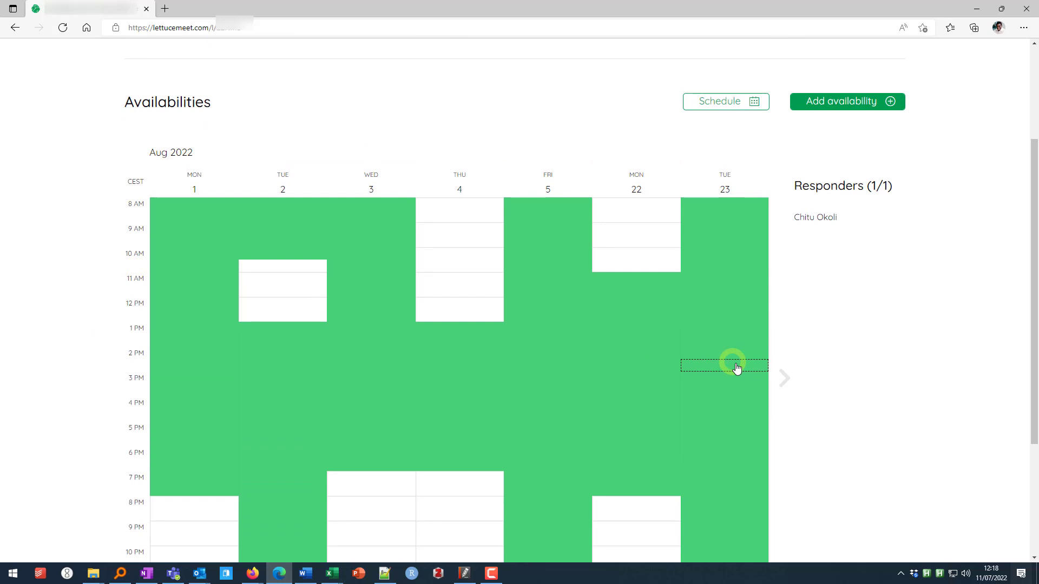
{"action": "left_click", "coordinate": [785, 379]}
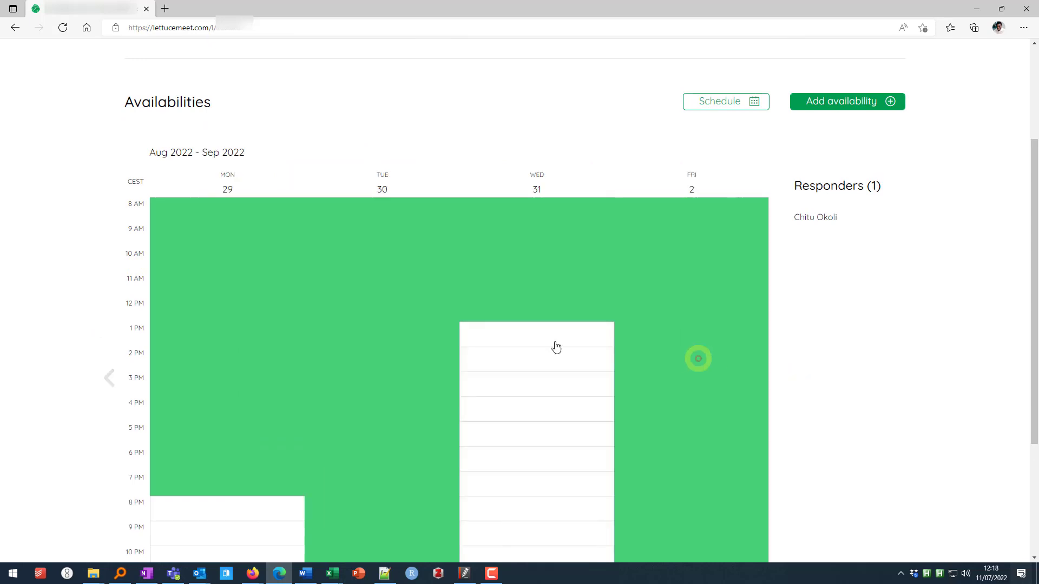
{"action": "left_click", "coordinate": [109, 378]}
{"action": "scroll", "coordinate": [98, 363], "scroll_direction": "down", "scroll_amount": 1}
{"action": "scroll", "coordinate": [97, 364], "scroll_direction": "down", "scroll_amount": 2}
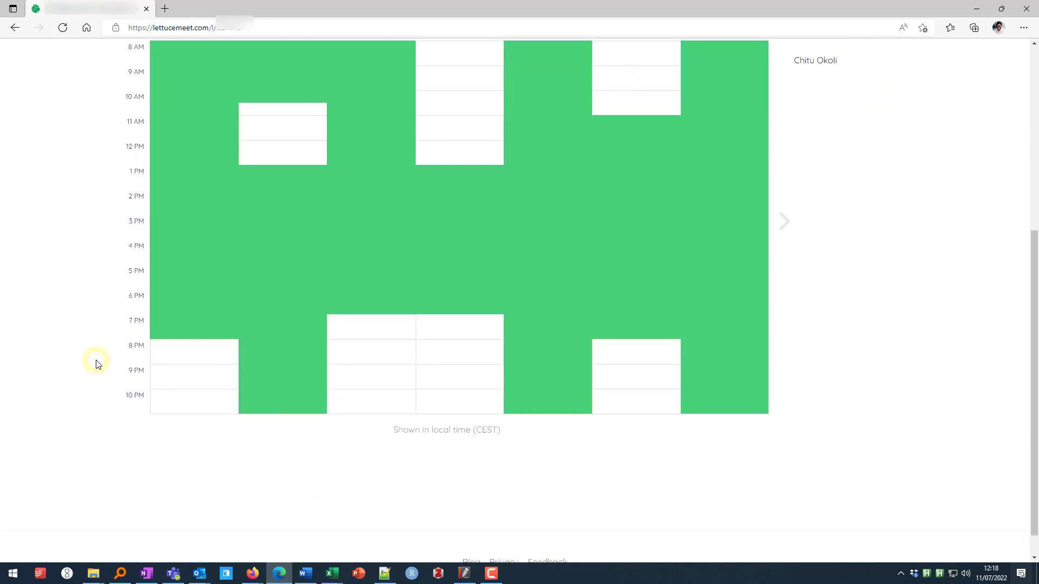
{"action": "scroll", "coordinate": [96, 362], "scroll_direction": "up", "scroll_amount": 2}
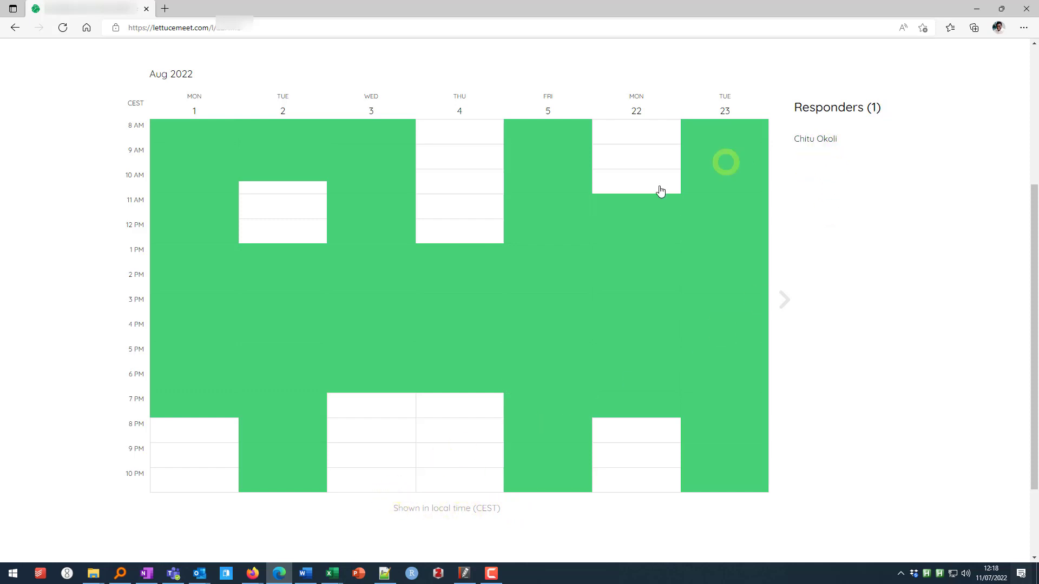
{"action": "scroll", "coordinate": [454, 506], "scroll_direction": "up", "scroll_amount": 2}
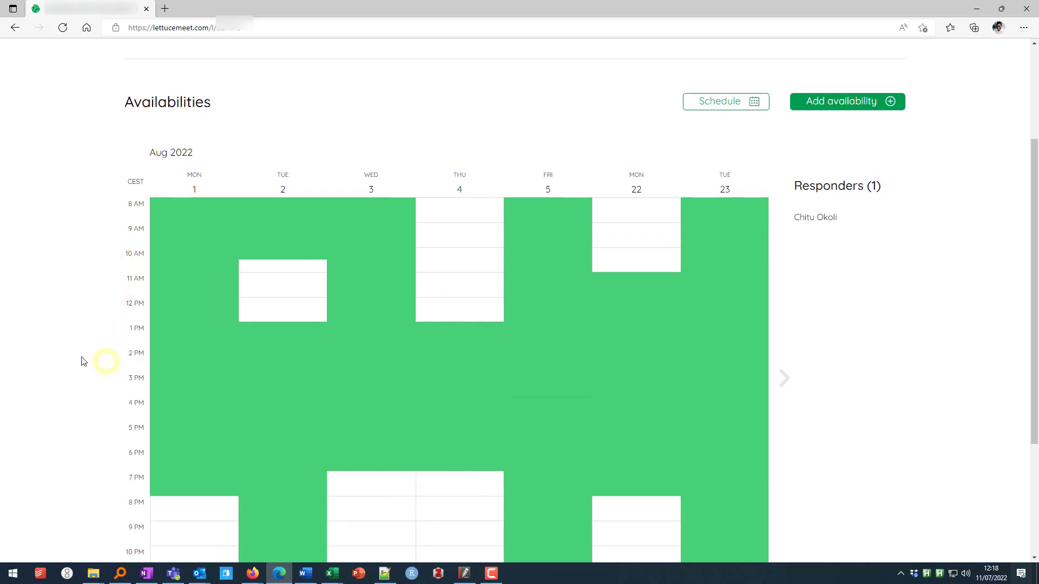
{"action": "scroll", "coordinate": [76, 355], "scroll_direction": "down", "scroll_amount": 2}
{"action": "scroll", "coordinate": [76, 355], "scroll_direction": "up", "scroll_amount": 1}
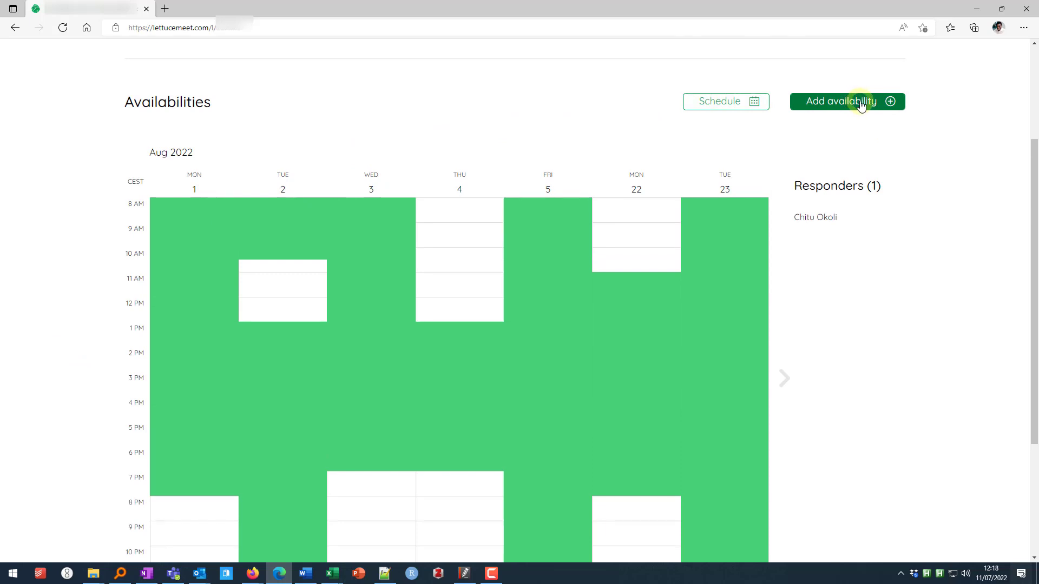
- Start a new response and mark Aug 1 10 AM–3 PM and 5–7 PM, and Aug 2 1–5 PM
{"action": "left_click", "coordinate": [861, 105]}
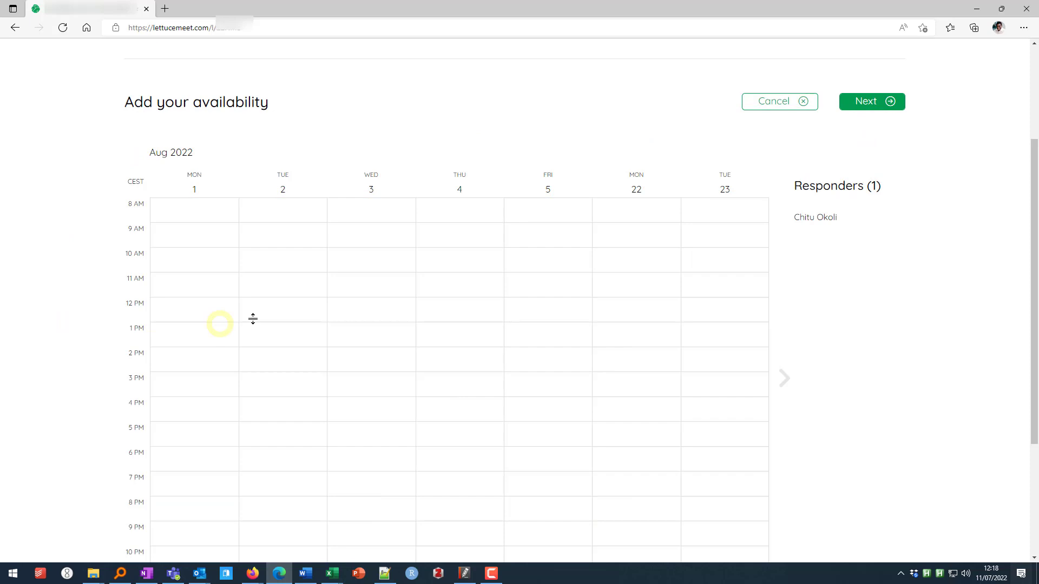
{"action": "scroll", "coordinate": [92, 249], "scroll_direction": "down", "scroll_amount": 2}
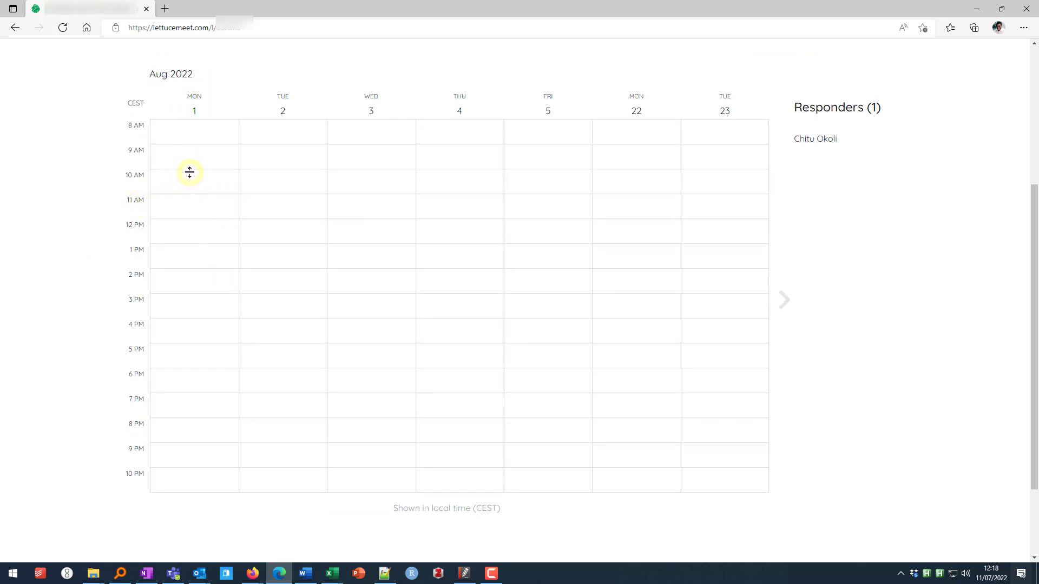
{"action": "left_click_drag", "start_coordinate": [190, 172], "coordinate": [193, 287]}
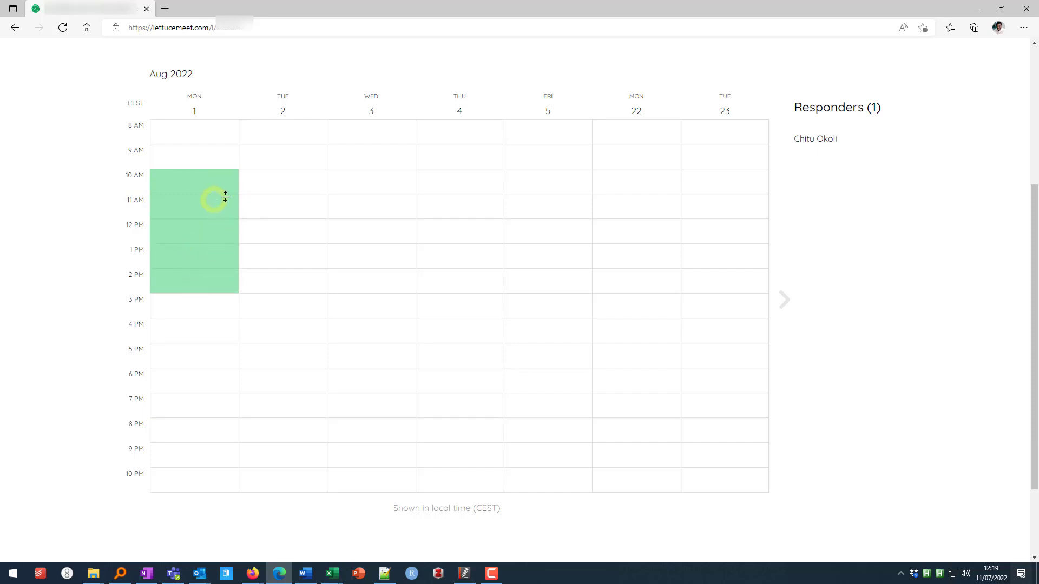
{"action": "left_click_drag", "start_coordinate": [216, 346], "coordinate": [213, 385]}
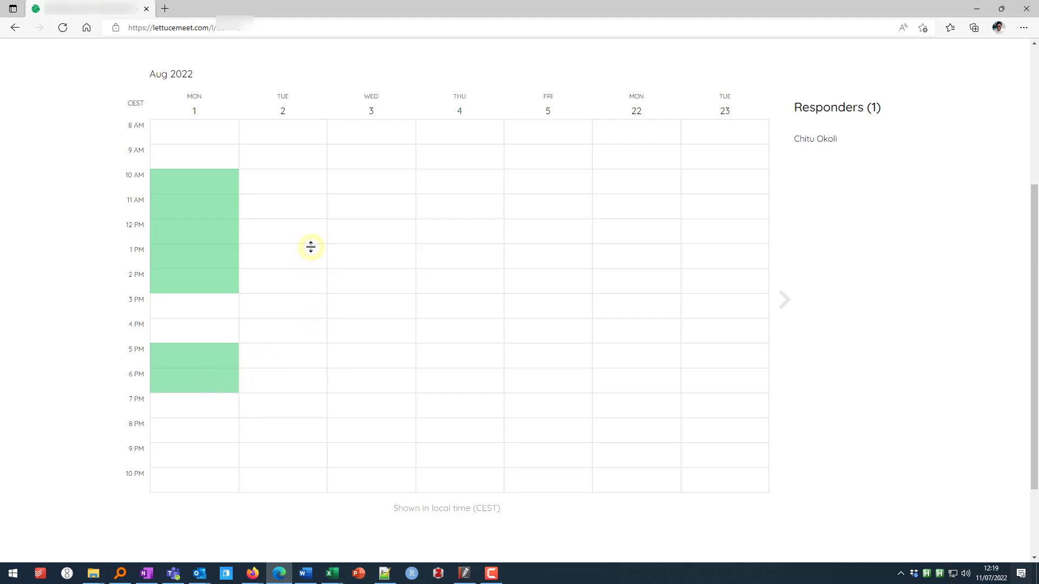
{"action": "left_click_drag", "start_coordinate": [311, 247], "coordinate": [309, 335]}
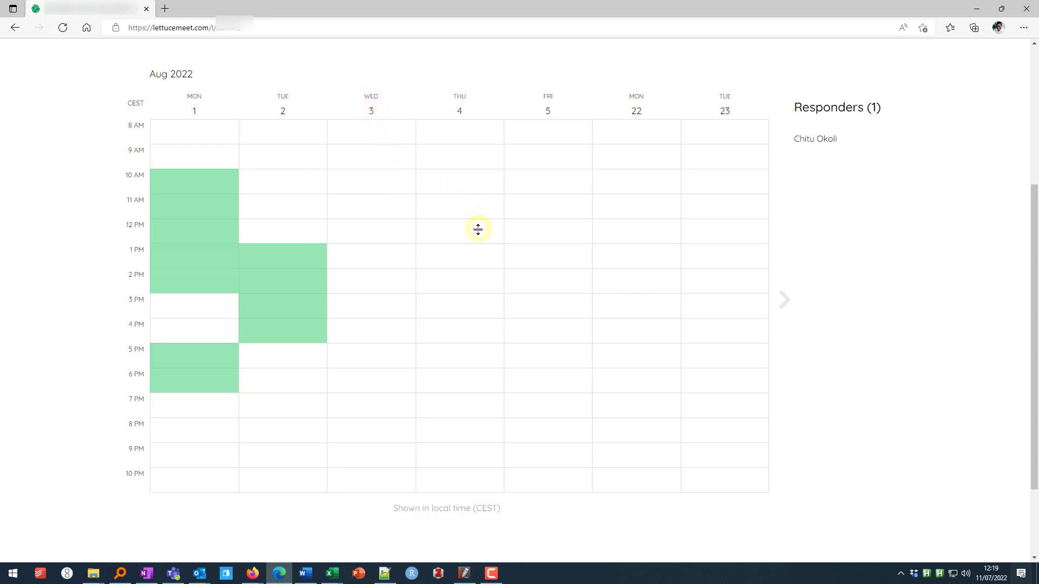
- Mark Aug 4 12–2 PM, Aug 22 10 AM–4 PM, Aug 23 11 AM–2 PM and 6–9 PM, and Aug 5 7–9 PM
{"action": "left_click_drag", "start_coordinate": [478, 228], "coordinate": [480, 263]}
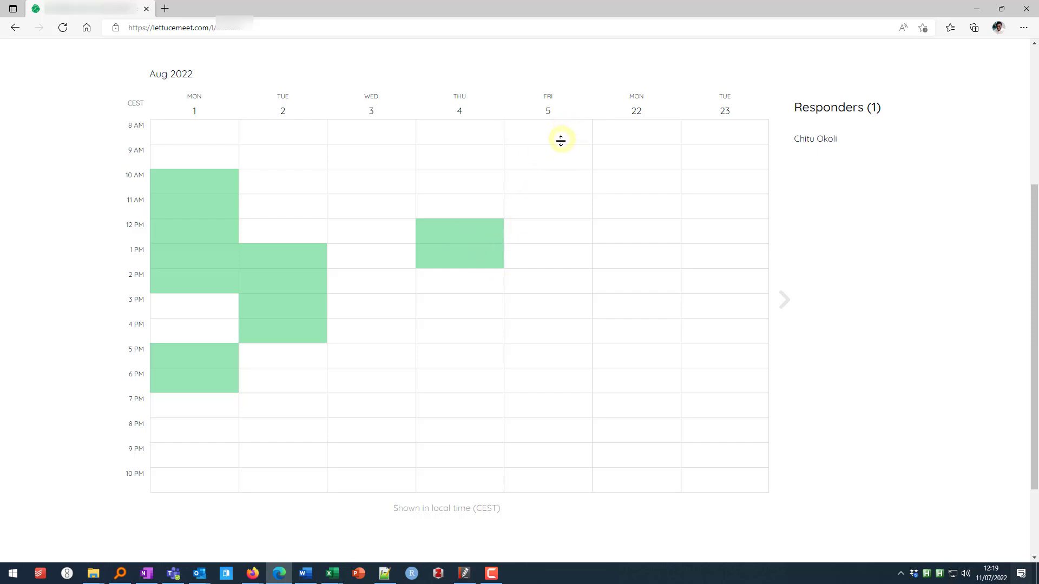
{"action": "left_click_drag", "start_coordinate": [638, 171], "coordinate": [644, 314]}
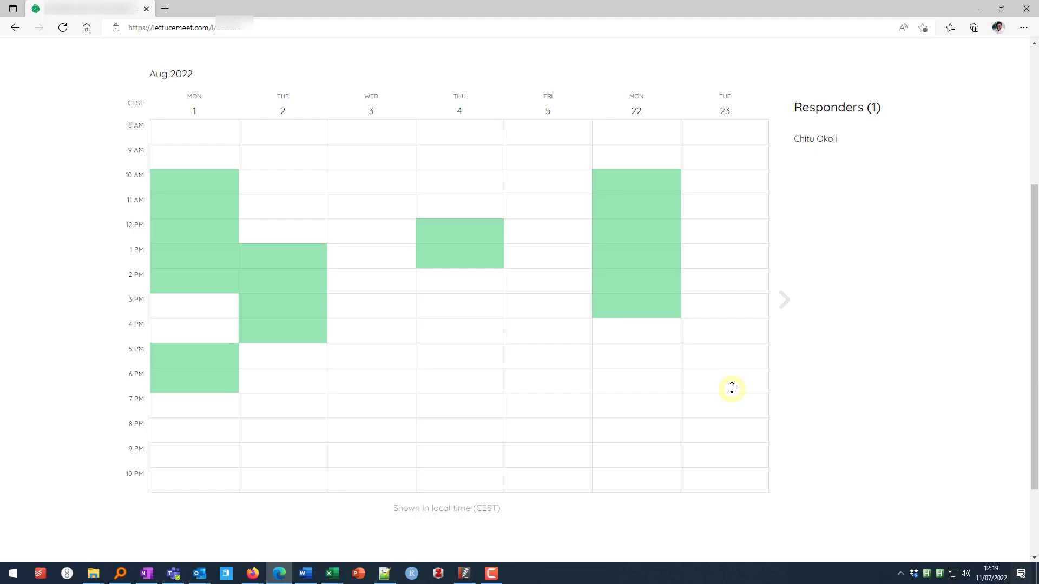
{"action": "left_click_drag", "start_coordinate": [731, 370], "coordinate": [735, 431]}
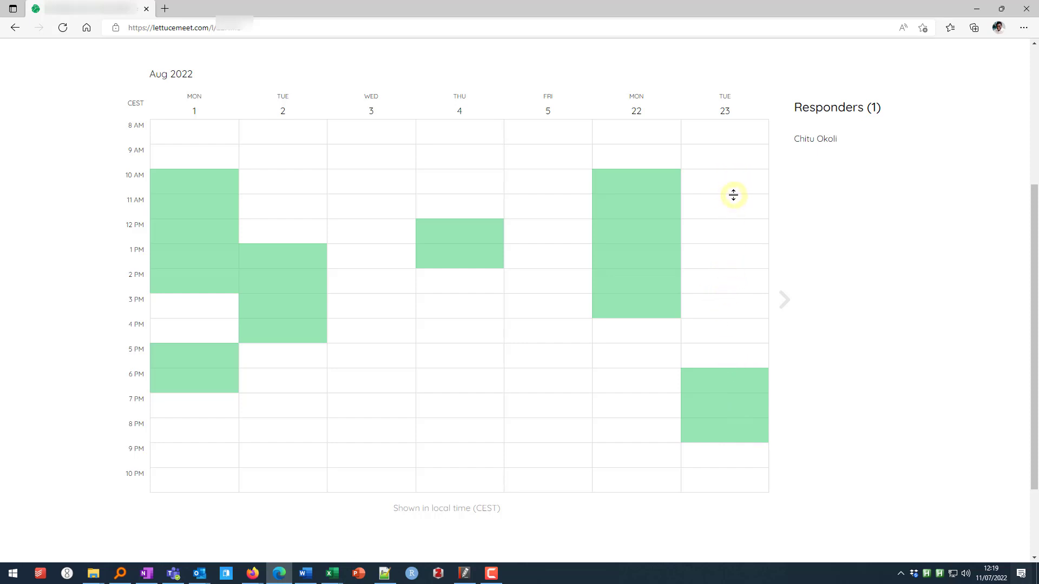
{"action": "left_click_drag", "start_coordinate": [733, 196], "coordinate": [735, 259]}
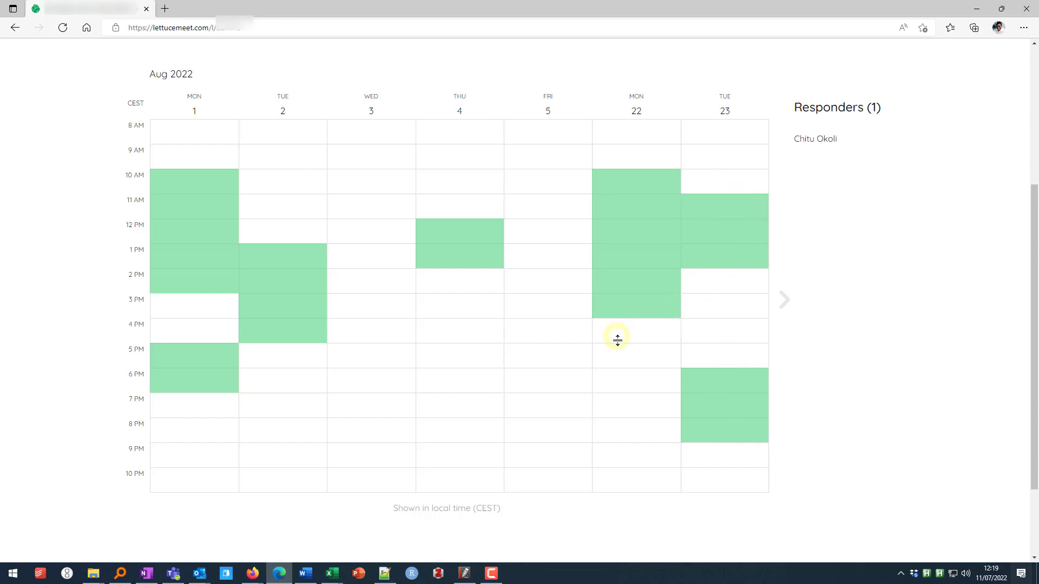
{"action": "left_click_drag", "start_coordinate": [542, 396], "coordinate": [543, 438]}
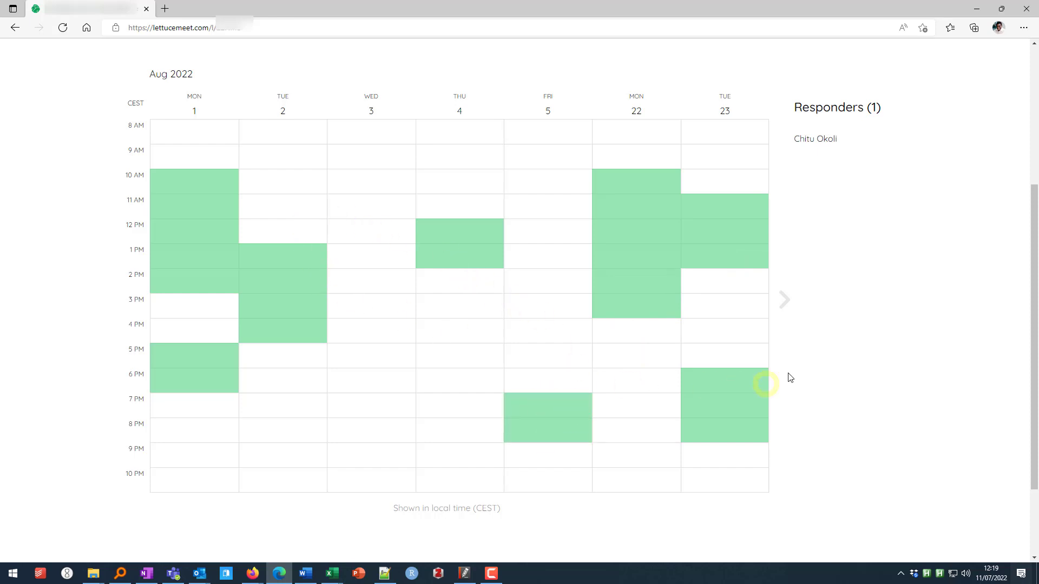
- Mark Monday 29 August available from 10 AM to 2 PM
{"action": "left_click", "coordinate": [787, 302]}
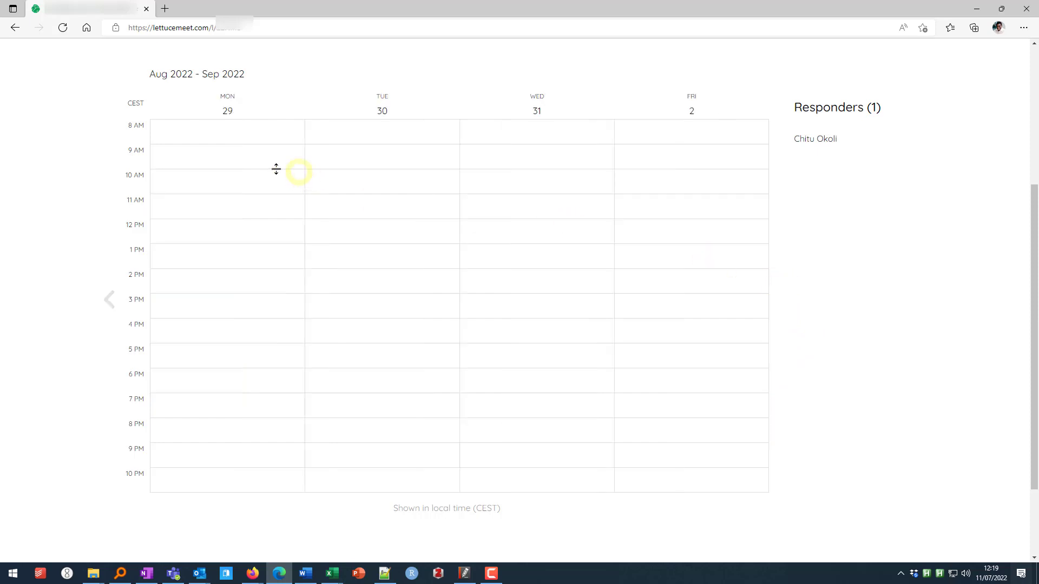
{"action": "left_click", "coordinate": [246, 173]}
{"action": "left_click_drag", "start_coordinate": [246, 174], "coordinate": [244, 261]}
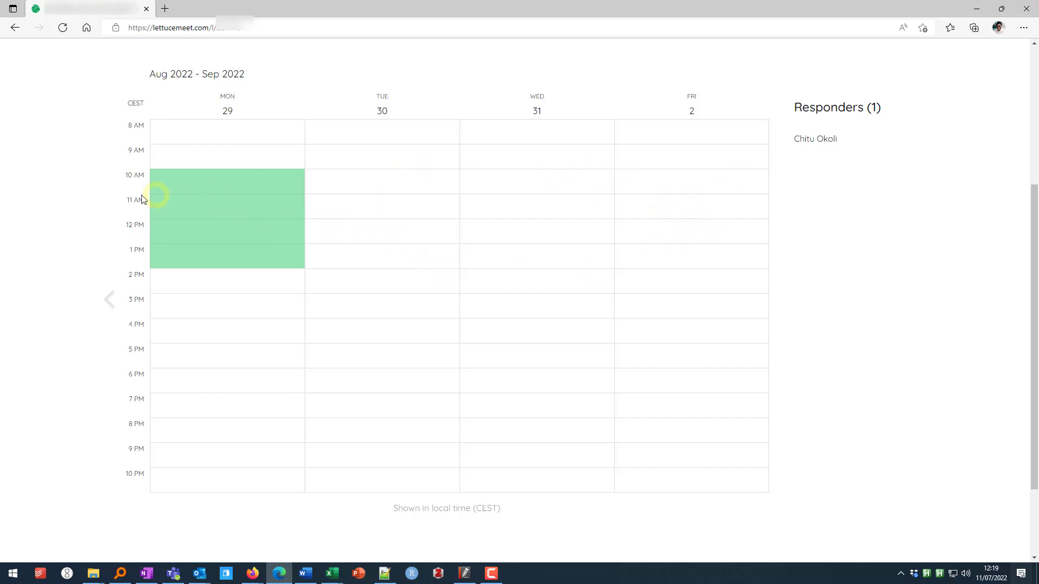
- Recheck the earlier August weeks, then submit the marked availability
{"action": "left_click", "coordinate": [108, 301]}
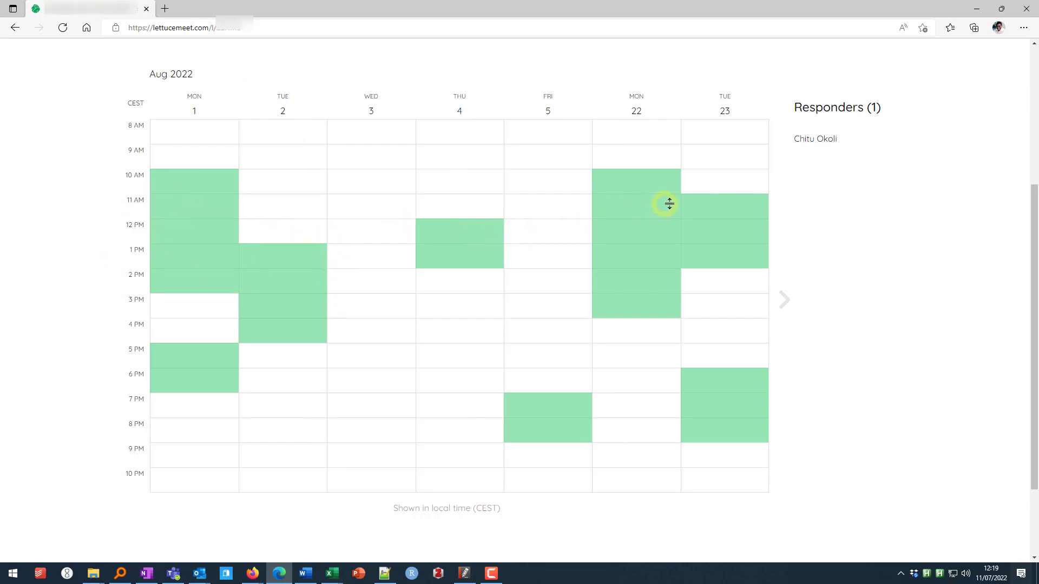
{"action": "left_click", "coordinate": [786, 301]}
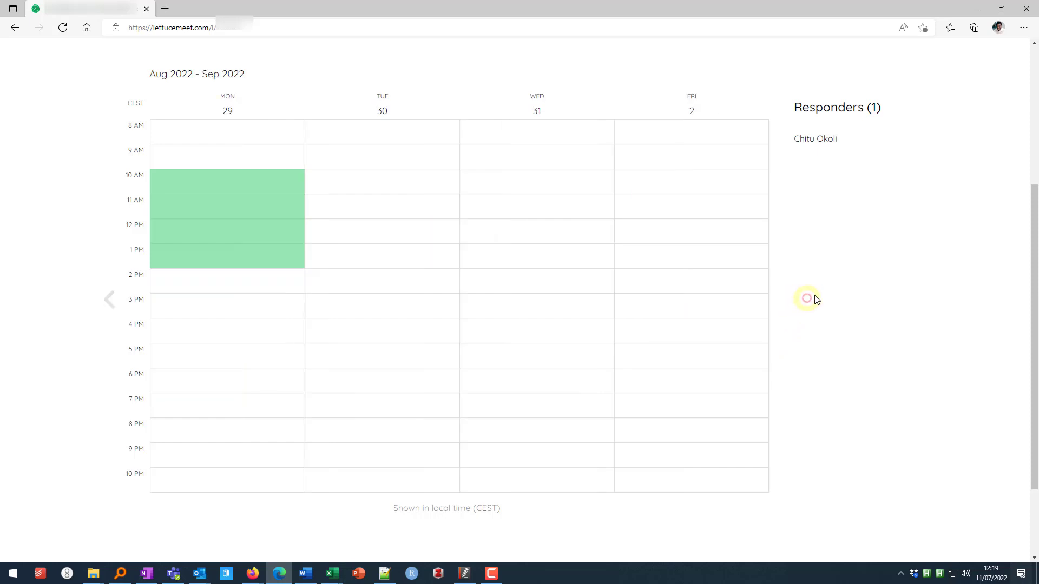
{"action": "left_click", "coordinate": [110, 301]}
{"action": "scroll", "coordinate": [855, 281], "scroll_direction": "up", "scroll_amount": 2}
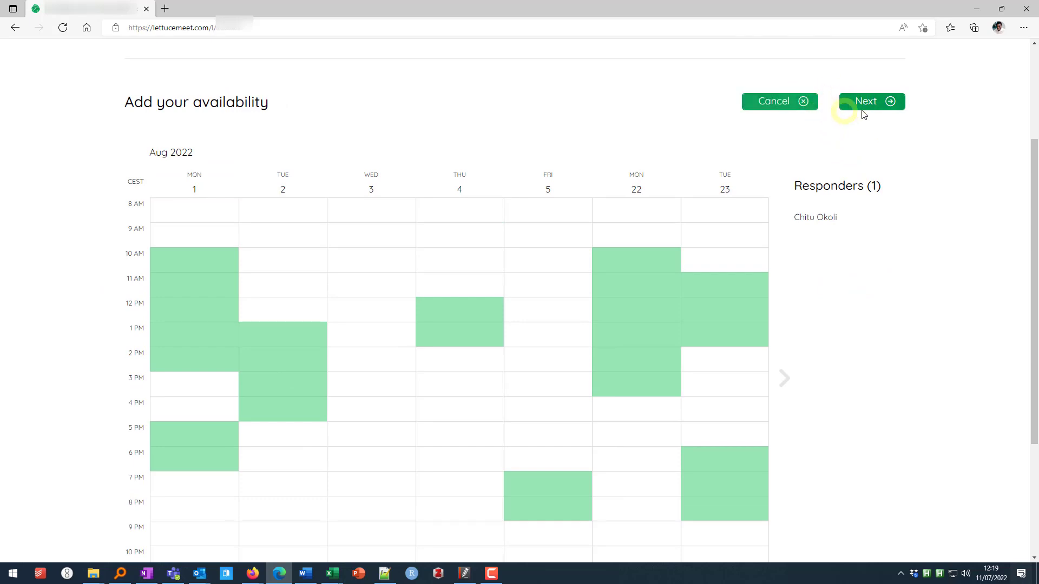
{"action": "left_click", "coordinate": [877, 107]}
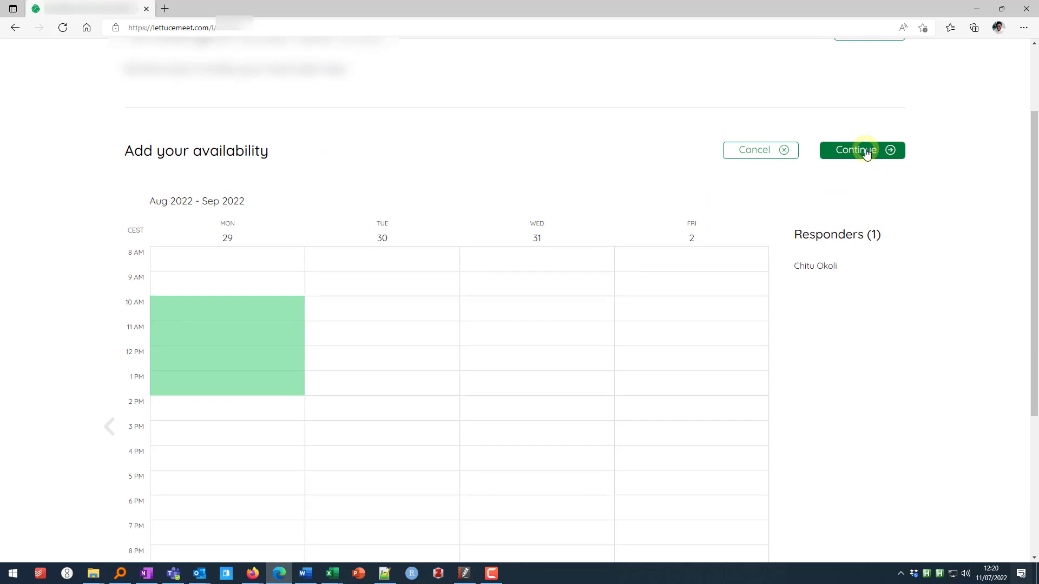
{"action": "left_click", "coordinate": [866, 151]}
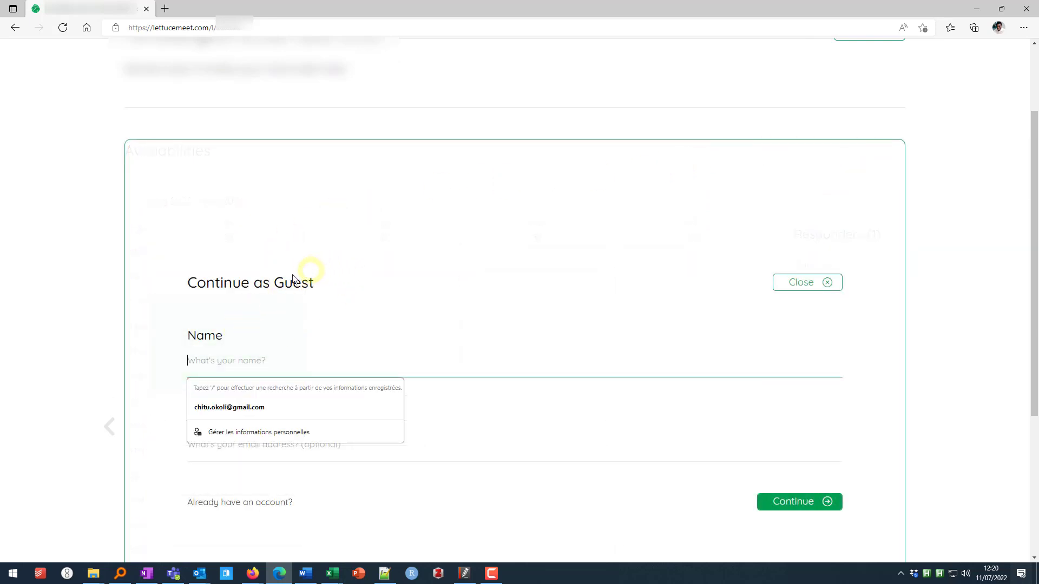
- Continue as a guest with a name and an email address entered, saving the response
{"action": "left_click", "coordinate": [240, 363]}
{"action": "type", "text": "My N"}
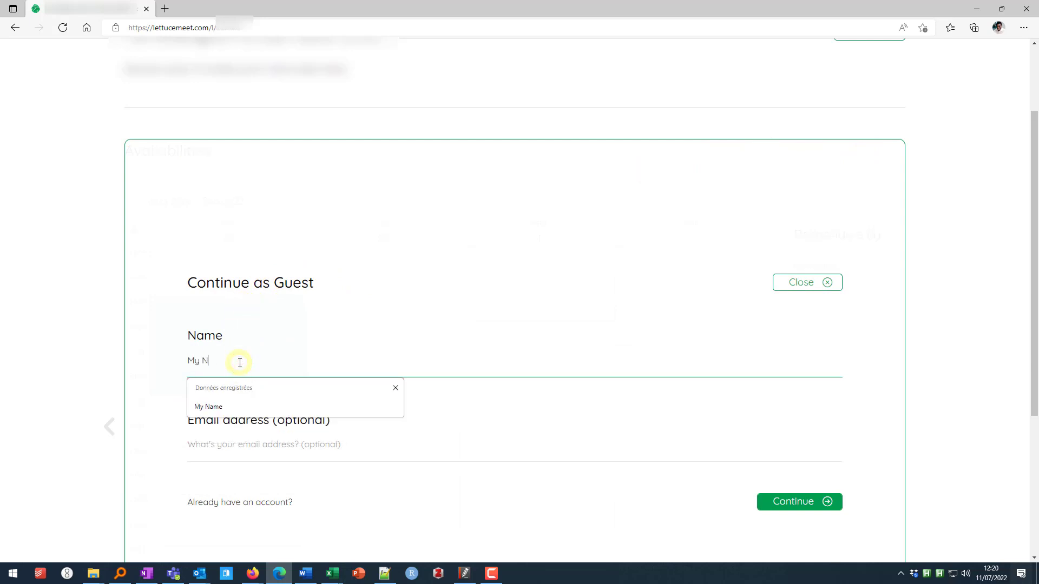
{"action": "type", "text": "ame"}
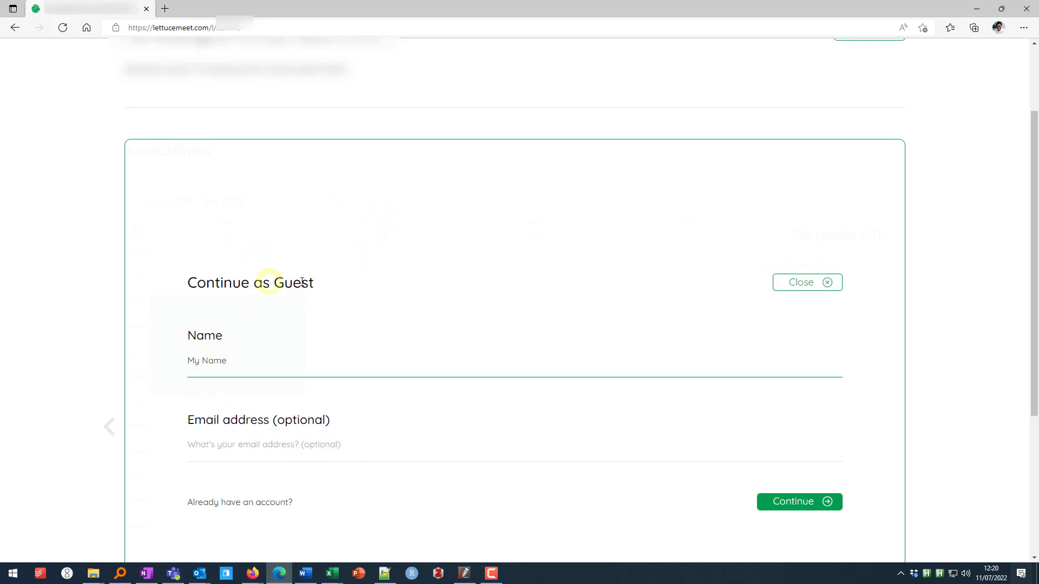
{"action": "scroll", "coordinate": [337, 269], "scroll_direction": "down", "scroll_amount": 1}
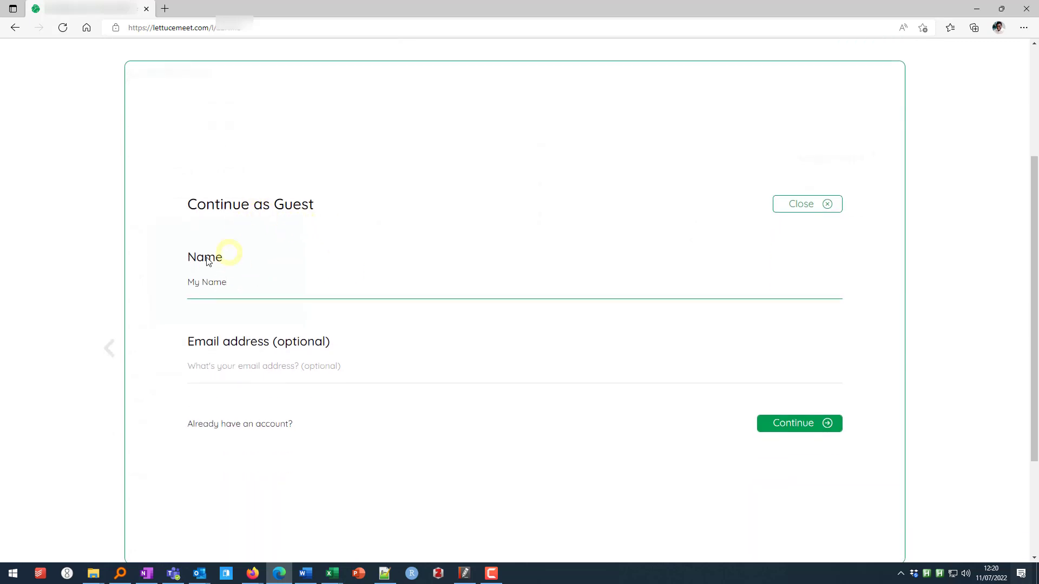
{"action": "left_click", "coordinate": [251, 365]}
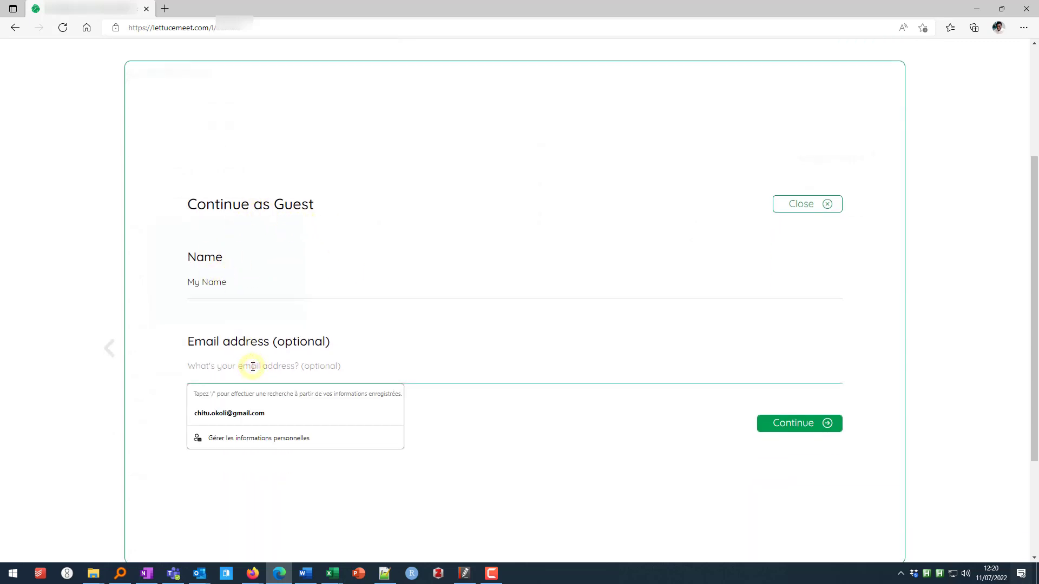
{"action": "type", "text": "e@mail.com"}
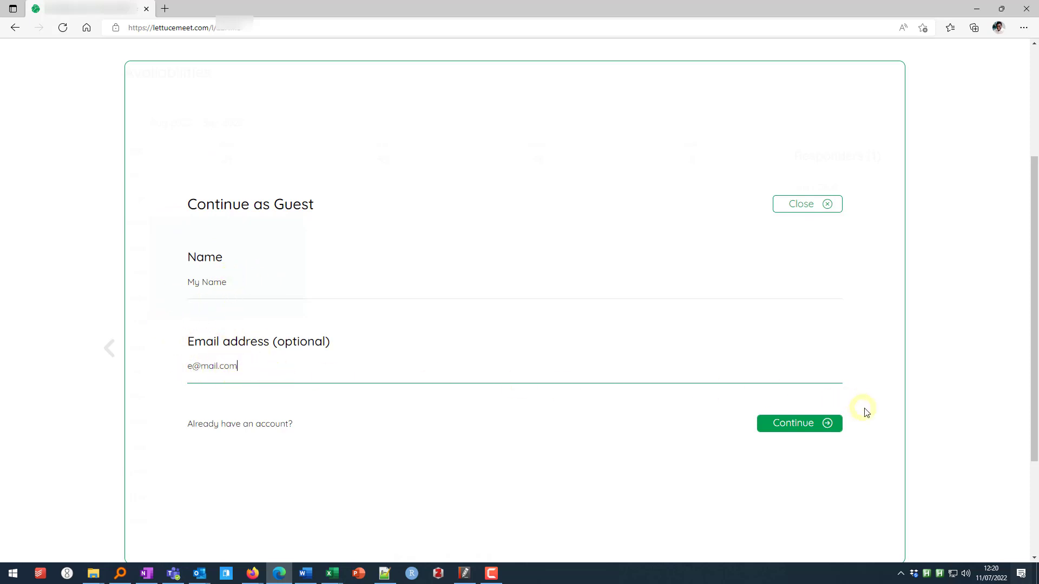
{"action": "left_click", "coordinate": [817, 423]}
- Toggle the guest's slots in the combined grid and switch between the Aug 1–23 and Aug 29–Sep 2 weeks
{"action": "mouse_move", "coordinate": [823, 228]}
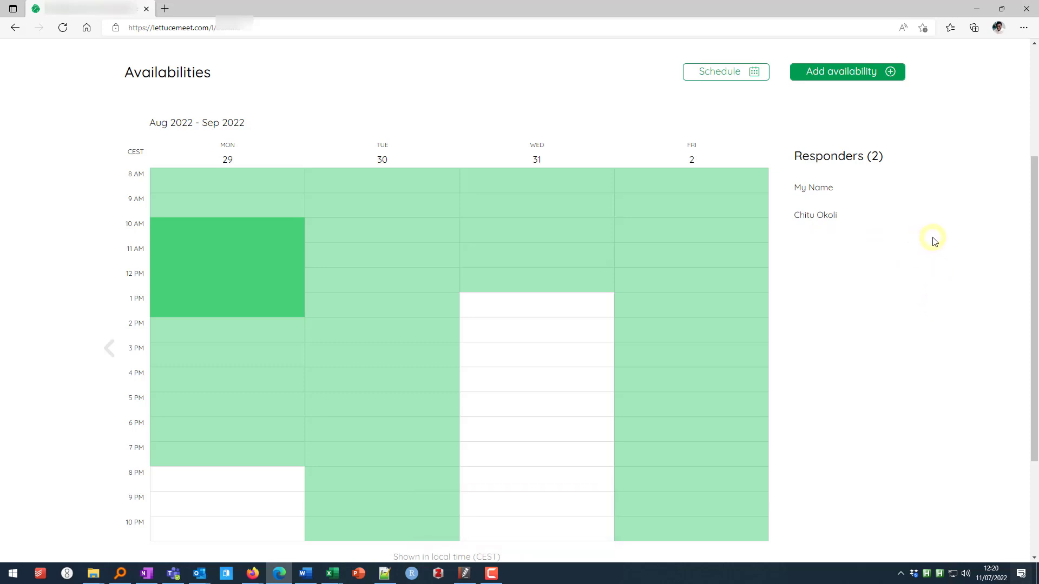
{"action": "mouse_move", "coordinate": [879, 197]}
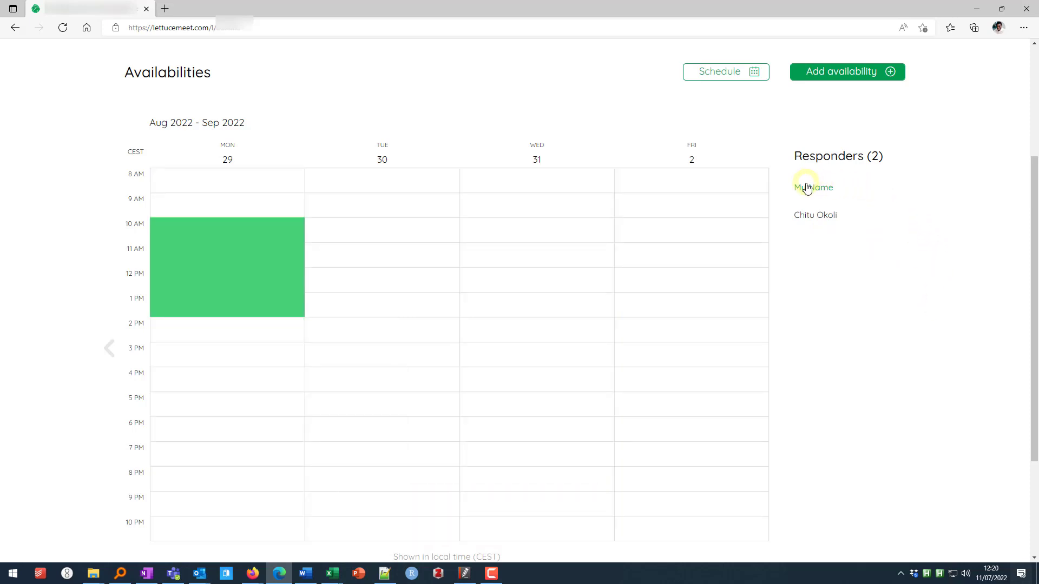
{"action": "left_click", "coordinate": [825, 188]}
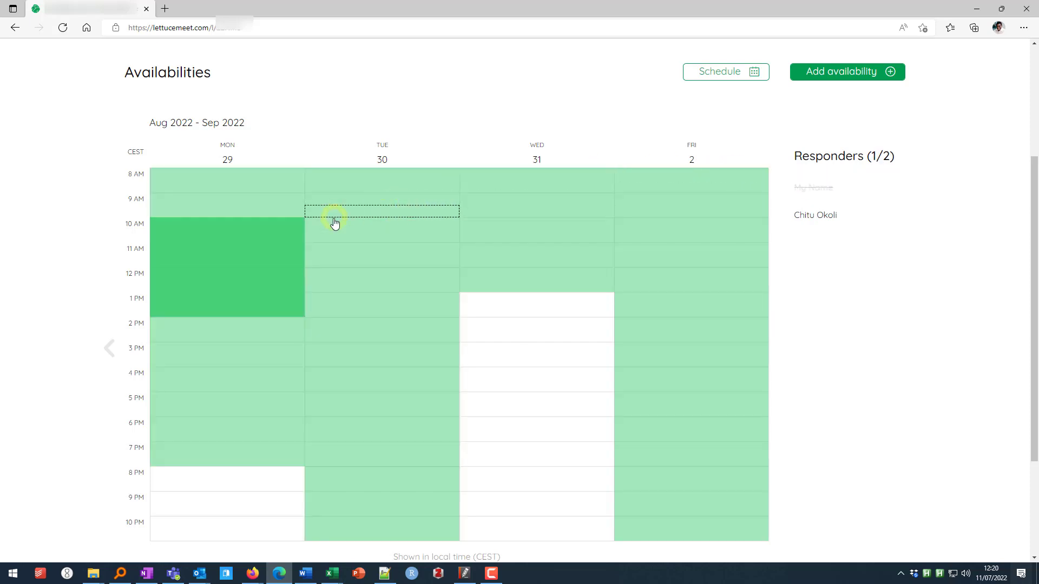
{"action": "left_click", "coordinate": [111, 349]}
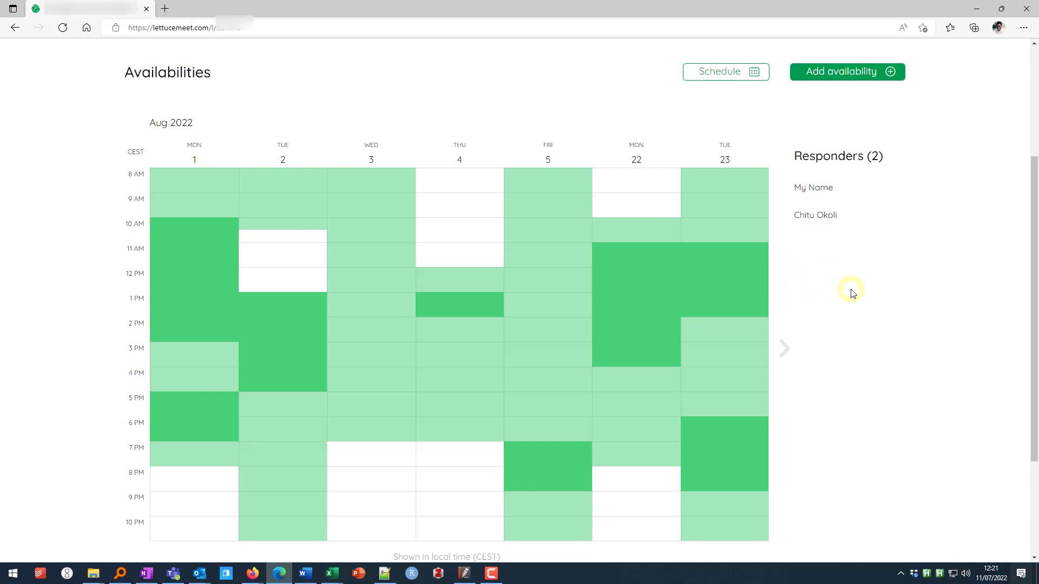
{"action": "mouse_move", "coordinate": [815, 187]}
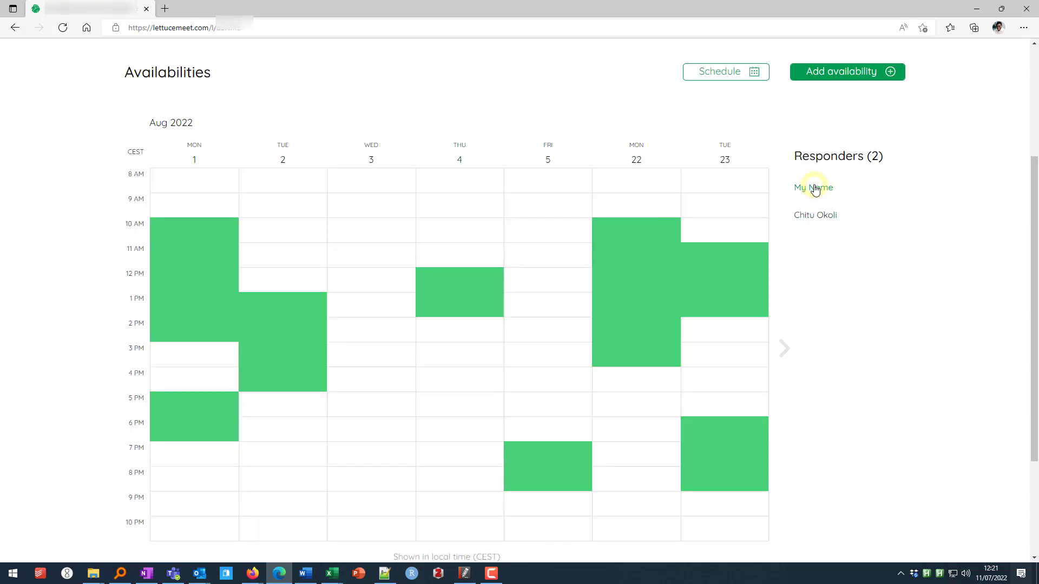
{"action": "mouse_move", "coordinate": [838, 208]}
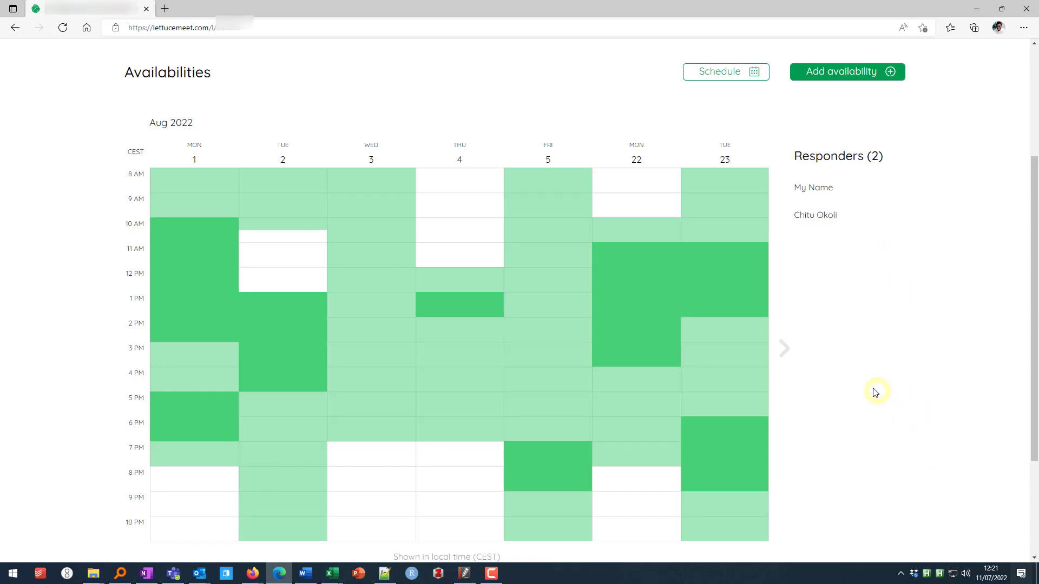
{"action": "left_click", "coordinate": [785, 349]}
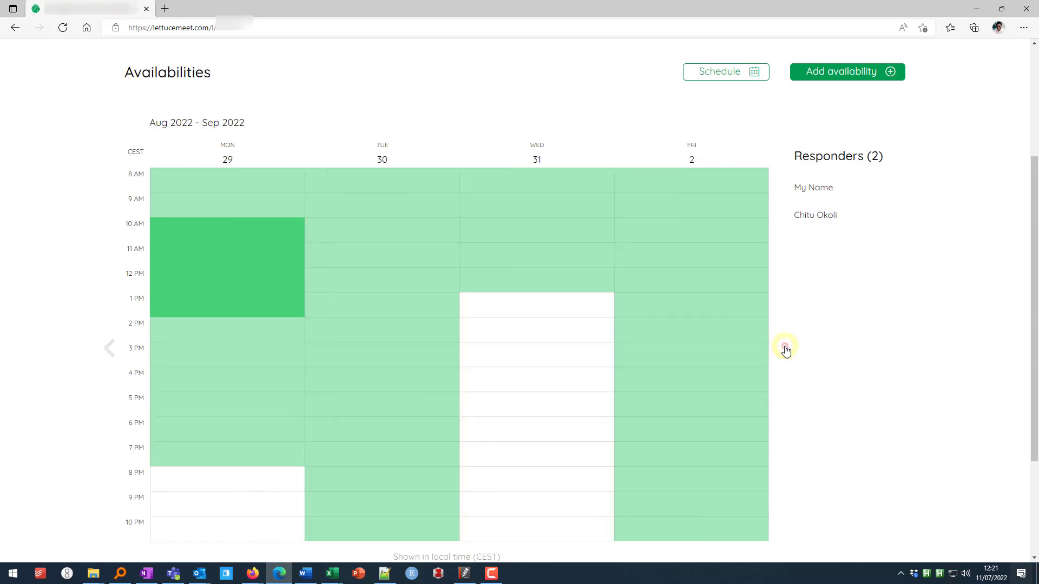
{"action": "left_click", "coordinate": [109, 348]}
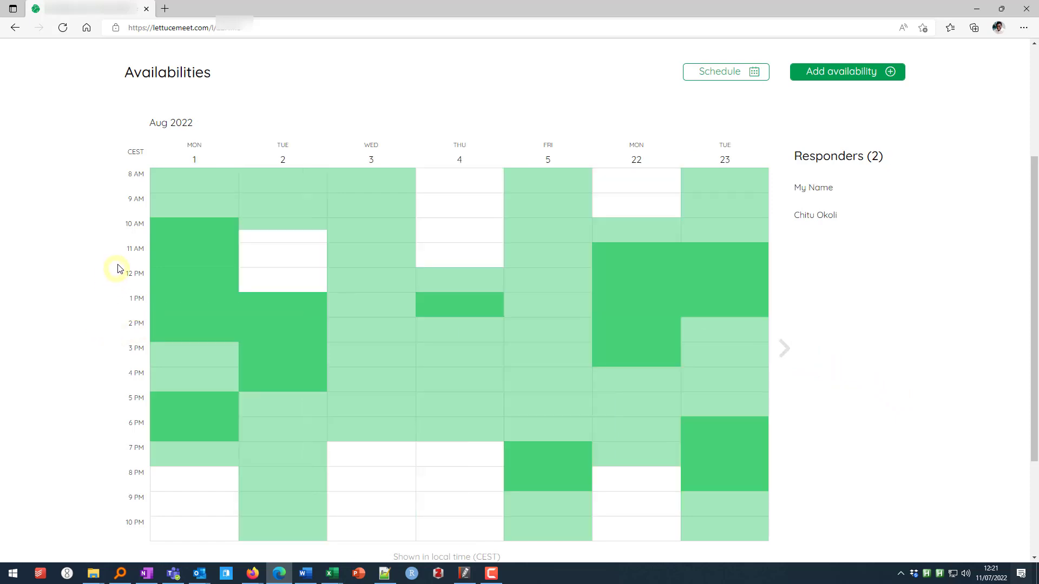